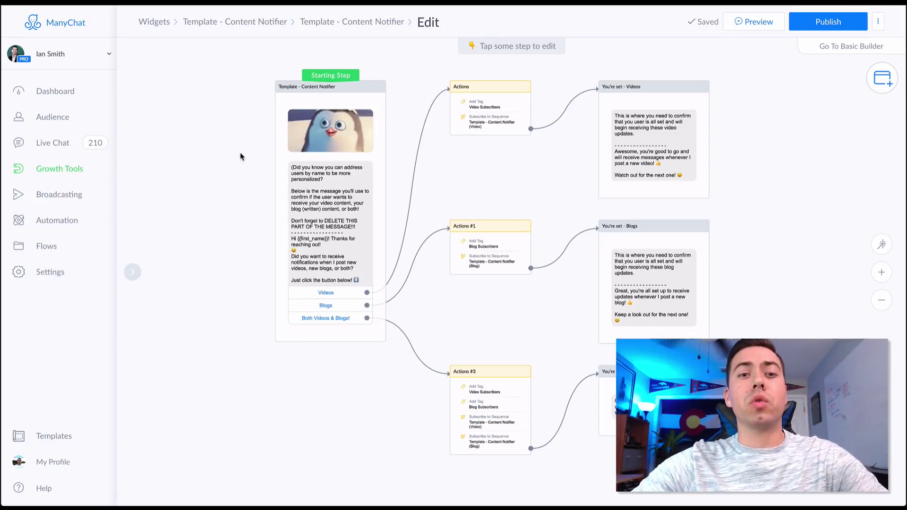
Zoom into the canvas and select the Template - Content Notifier starting message node
{"action": "scroll", "coordinate": [240, 156], "scroll_direction": "up", "scroll_amount": 3}
{"action": "scroll", "coordinate": [240, 157], "scroll_direction": "up", "scroll_amount": 2}
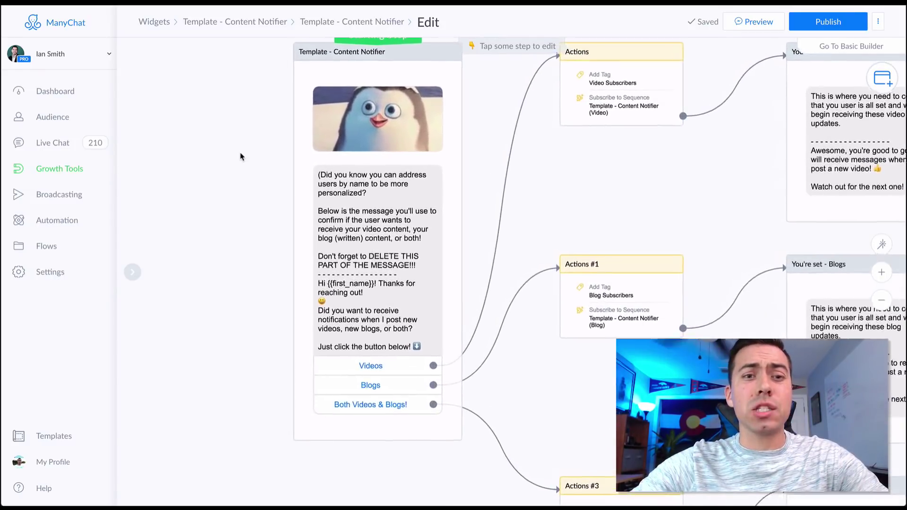
{"action": "left_click_drag", "start_coordinate": [232, 176], "coordinate": [324, 223]}
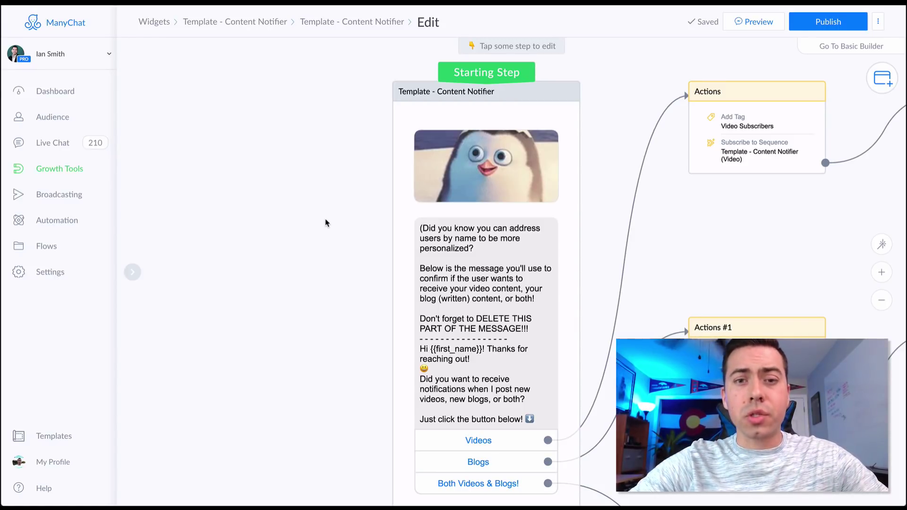
{"action": "left_click", "coordinate": [454, 263]}
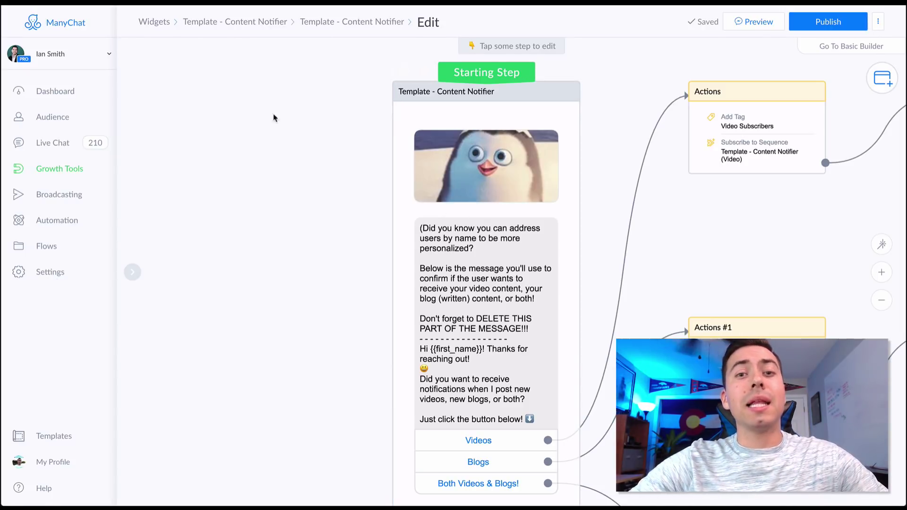
Open the starting message in the editor and play its penguin GIF preview
{"action": "left_click", "coordinate": [550, 215]}
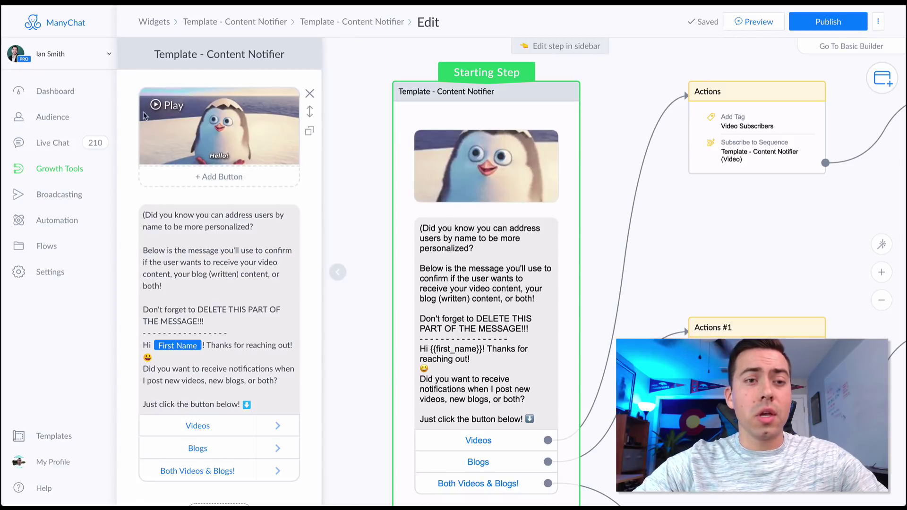
{"action": "left_click", "coordinate": [157, 109]}
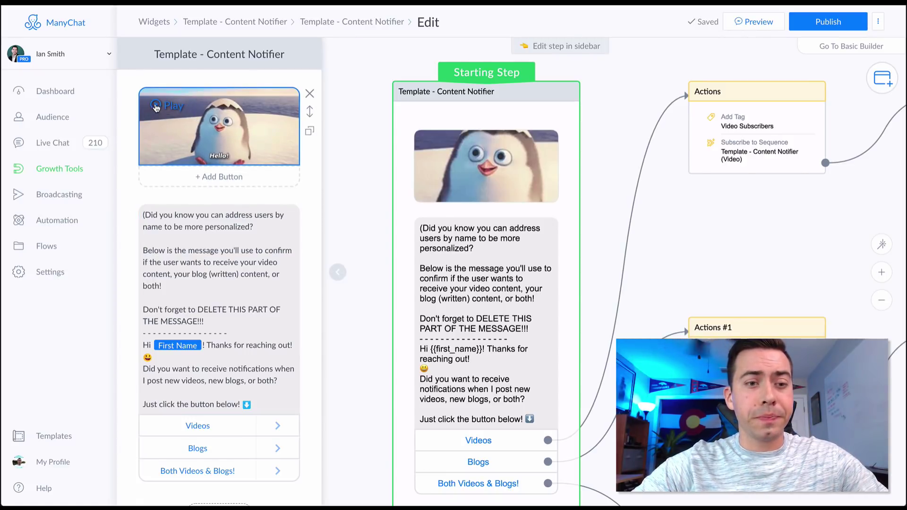
{"action": "scroll", "coordinate": [177, 116], "scroll_direction": "down", "scroll_amount": 3}
{"action": "left_click", "coordinate": [180, 113]}
Highlight the instructional note meant for deletion, then scroll through the message and its buttons
{"action": "left_click_drag", "start_coordinate": [229, 206], "coordinate": [143, 87]}
{"action": "left_click", "coordinate": [128, 108]}
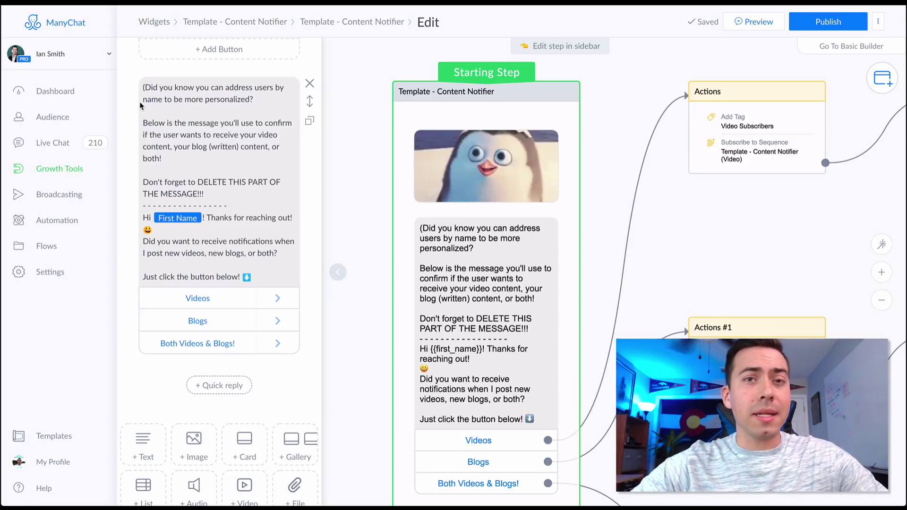
{"action": "left_click_drag", "start_coordinate": [235, 208], "coordinate": [142, 96]}
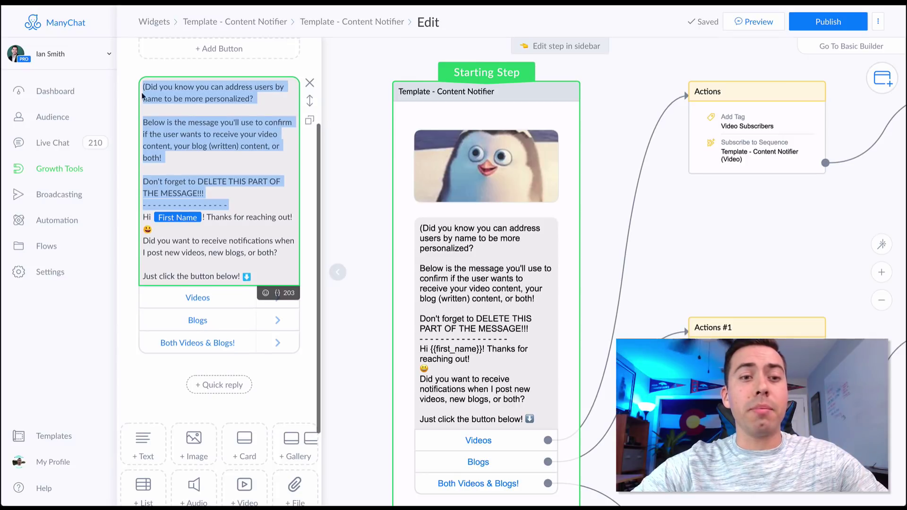
{"action": "left_click", "coordinate": [201, 155]}
{"action": "scroll", "coordinate": [217, 173], "scroll_direction": "down", "scroll_amount": 3}
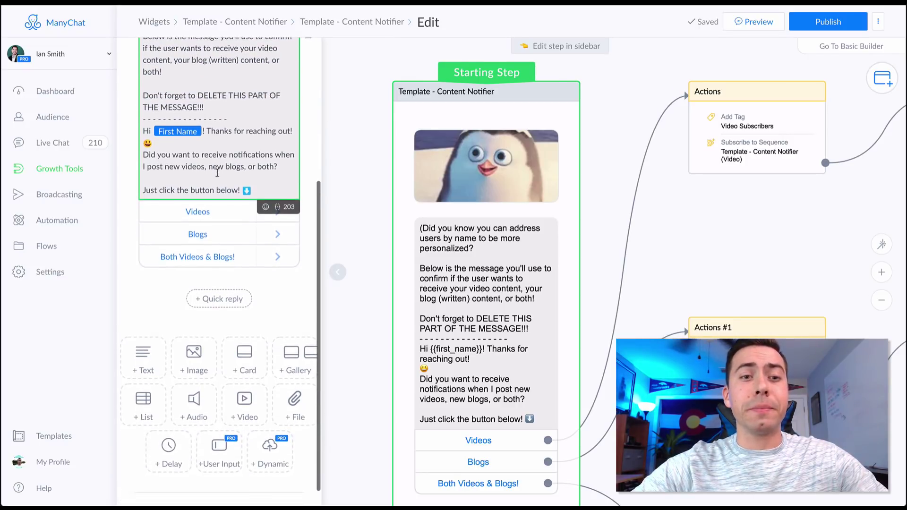
{"action": "scroll", "coordinate": [218, 173], "scroll_direction": "down", "scroll_amount": 1}
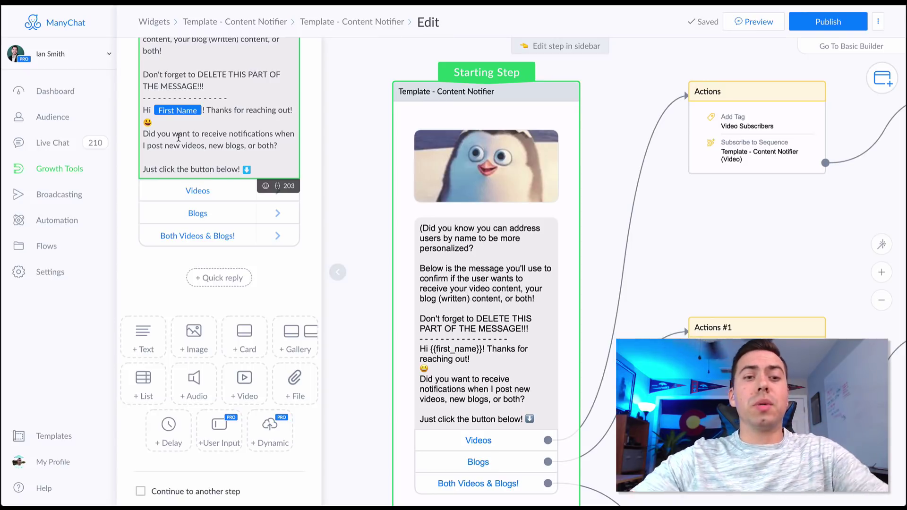
{"action": "scroll", "coordinate": [216, 181], "scroll_direction": "up", "scroll_amount": 3}
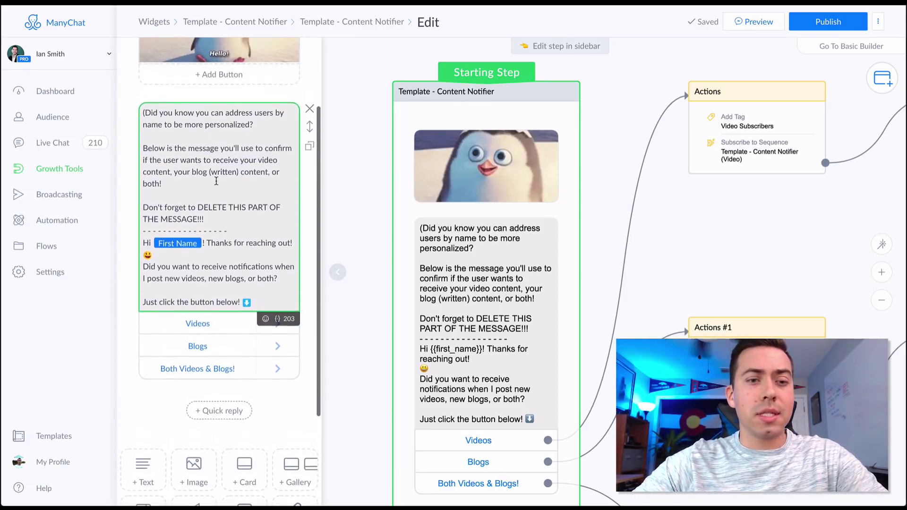
{"action": "scroll", "coordinate": [216, 181], "scroll_direction": "down", "scroll_amount": 3}
{"action": "left_click", "coordinate": [205, 218]}
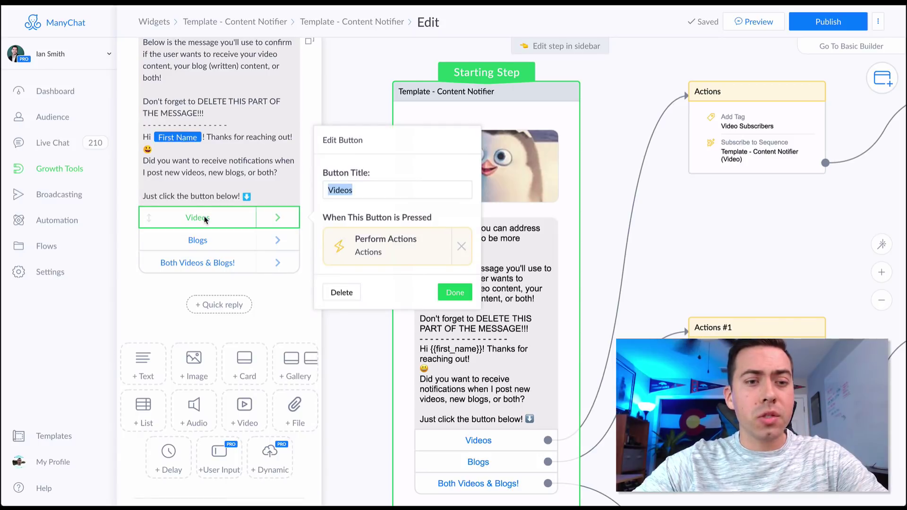
{"action": "left_click", "coordinate": [379, 253]}
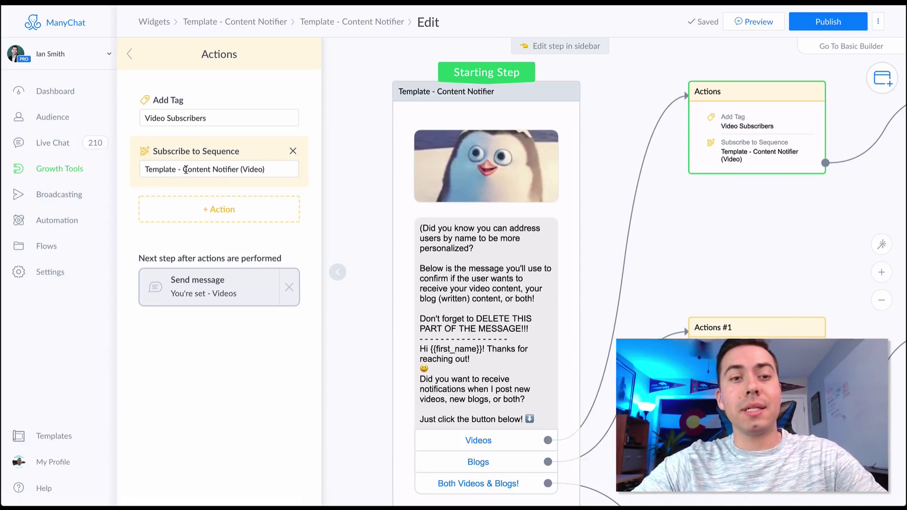
{"action": "left_click_drag", "start_coordinate": [718, 217], "coordinate": [537, 188]}
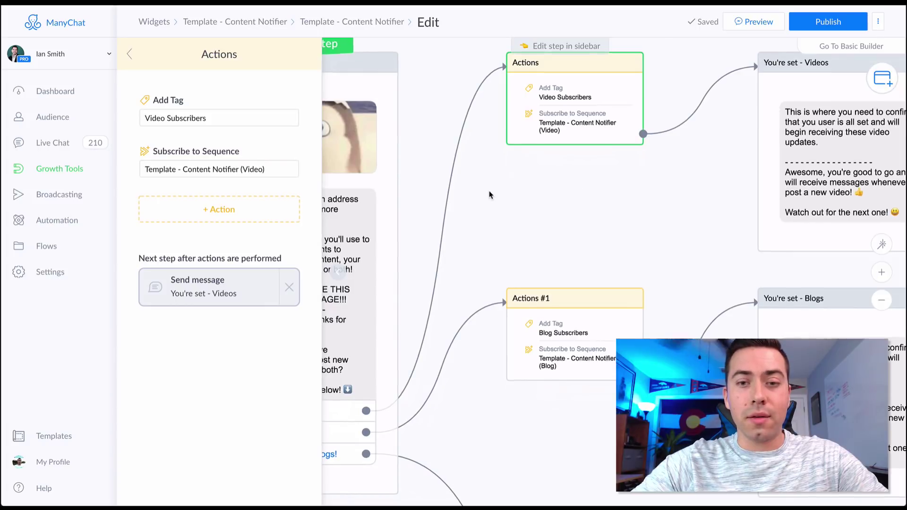
{"action": "scroll", "coordinate": [492, 194], "scroll_direction": "down", "scroll_amount": 2}
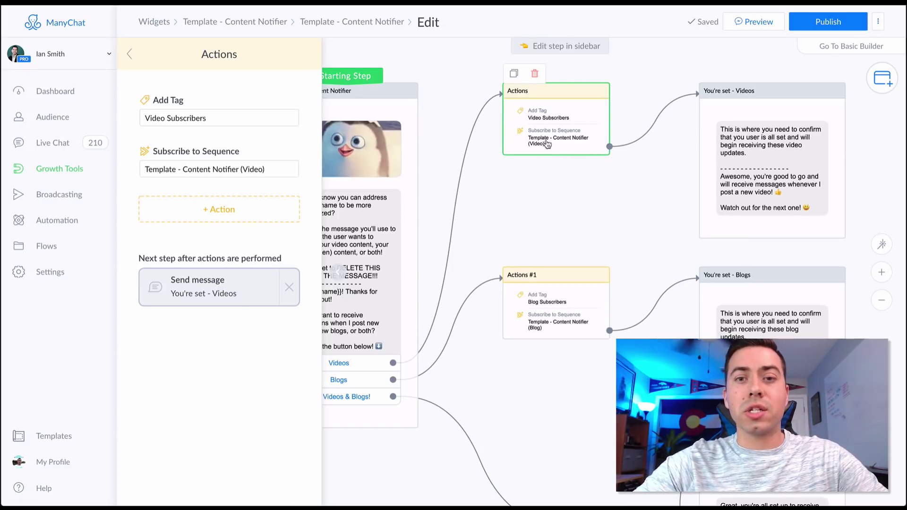
{"action": "left_click_drag", "start_coordinate": [621, 189], "coordinate": [461, 228]}
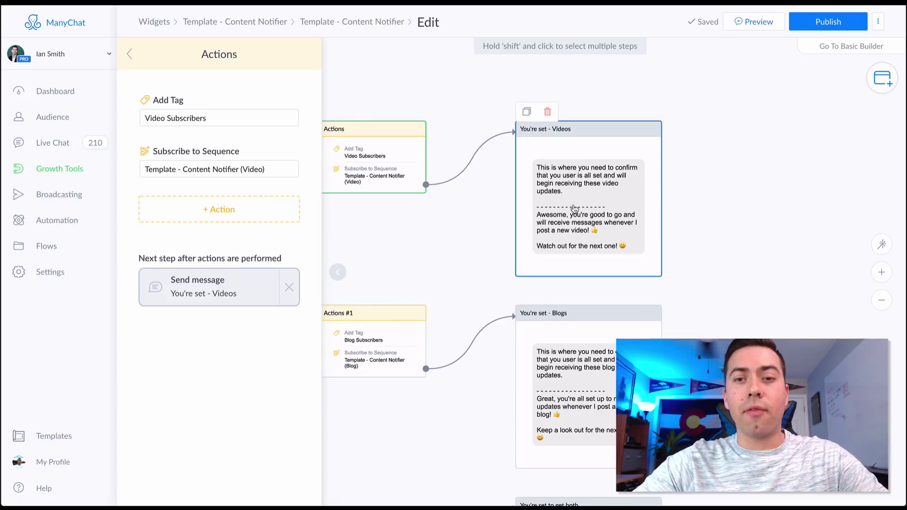
{"action": "left_click", "coordinate": [609, 203]}
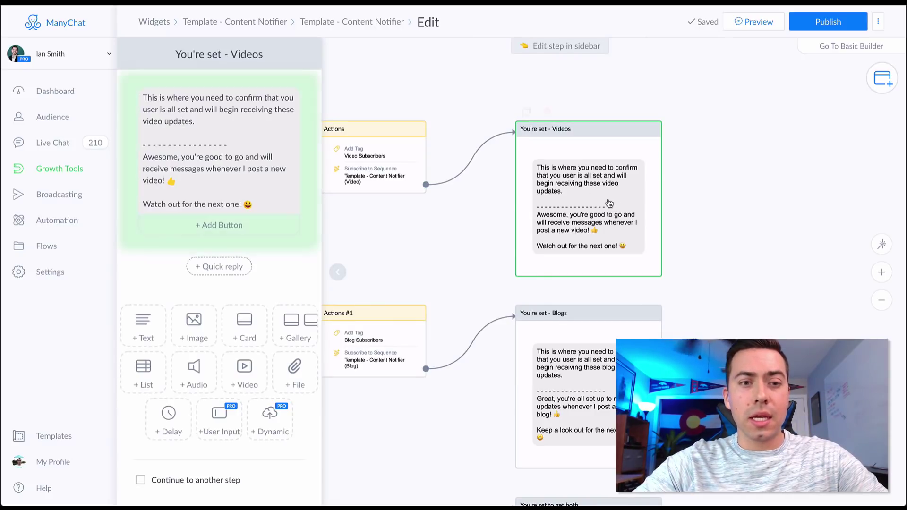
{"action": "left_click_drag", "start_coordinate": [232, 144], "coordinate": [141, 91]}
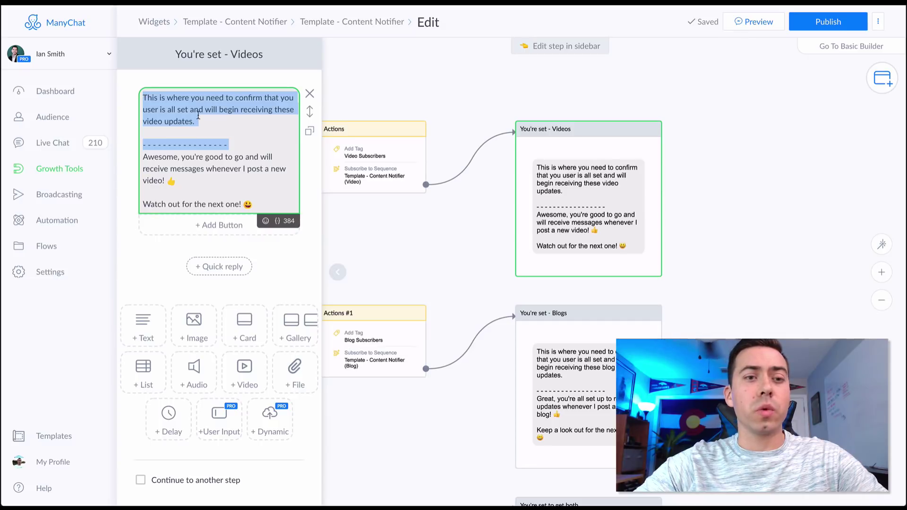
{"action": "left_click", "coordinate": [217, 124]}
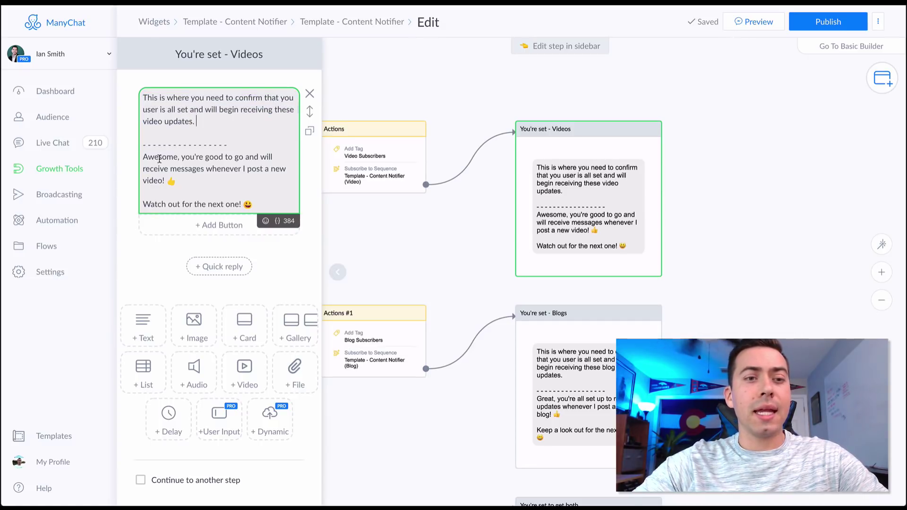
{"action": "left_click_drag", "start_coordinate": [145, 158], "coordinate": [275, 202]}
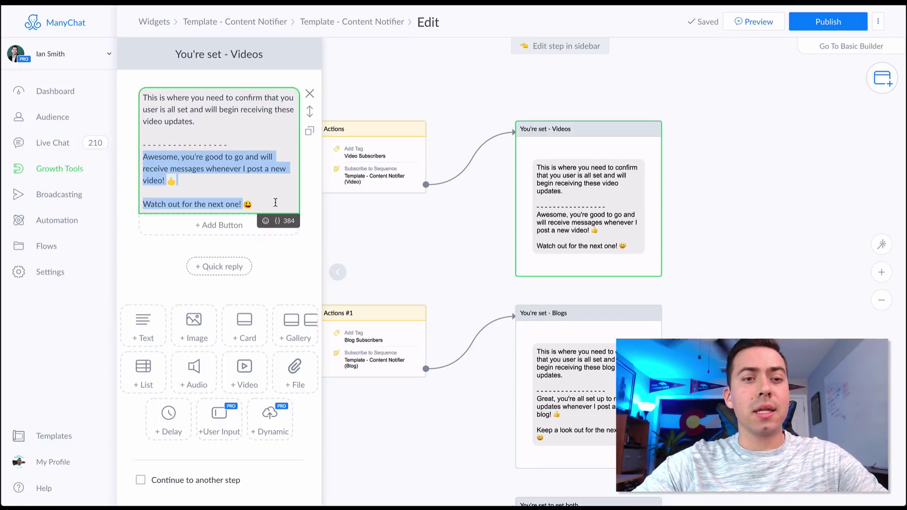
{"action": "left_click", "coordinate": [276, 202]}
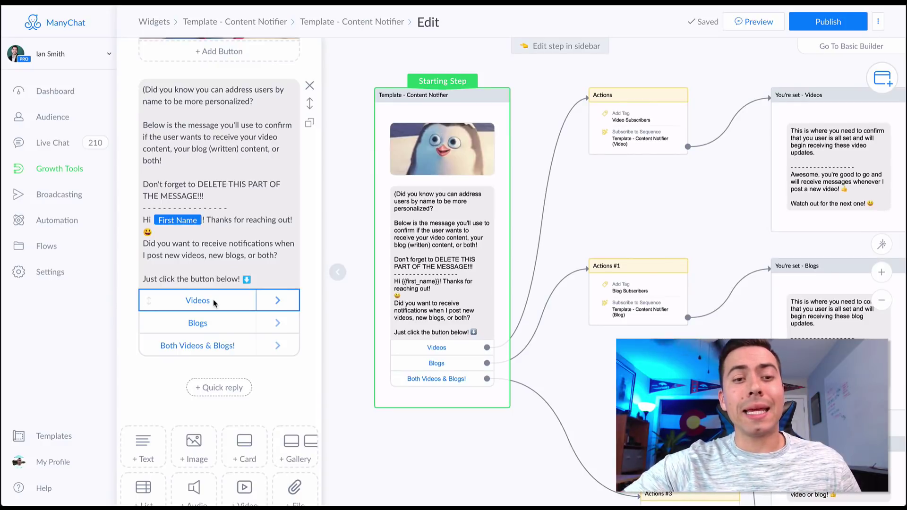
Review the actions triggered by the Videos reply button
{"action": "left_click", "coordinate": [215, 304]}
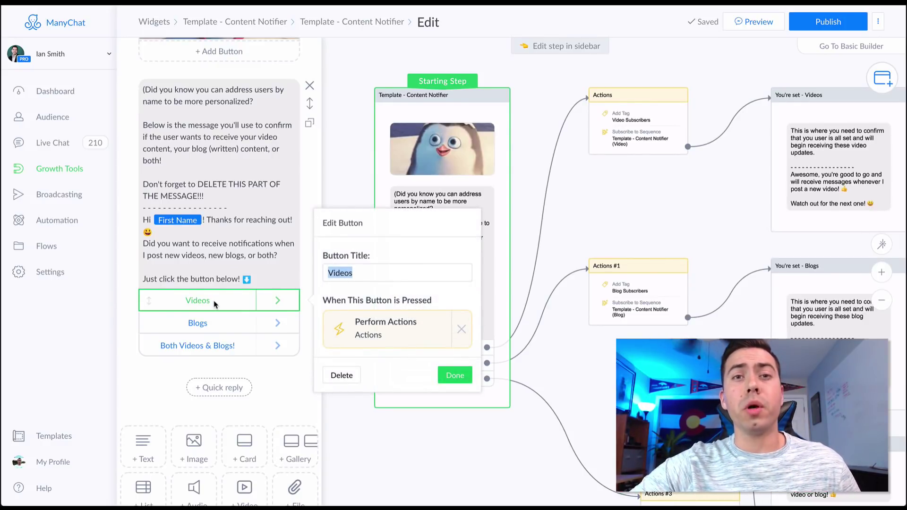
{"action": "left_click", "coordinate": [367, 336]}
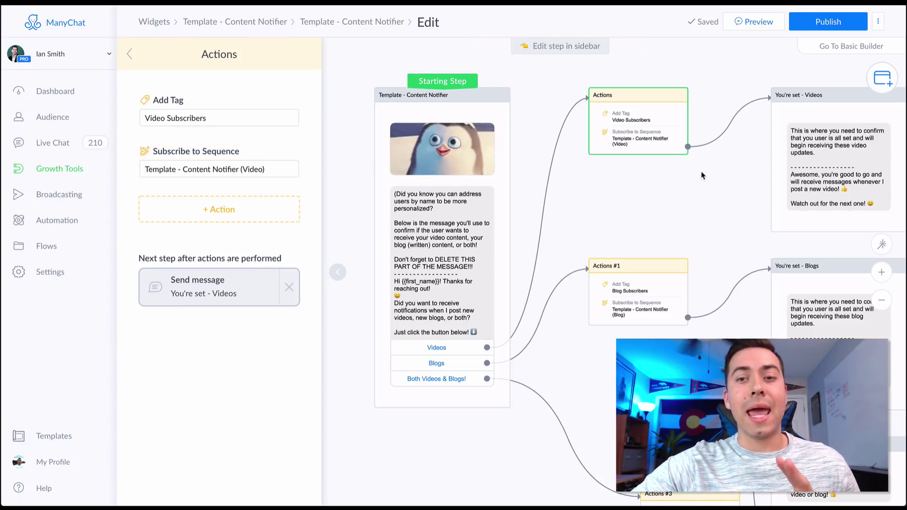
{"action": "scroll", "coordinate": [618, 170], "scroll_direction": "right", "scroll_amount": 2}
{"action": "scroll", "coordinate": [617, 170], "scroll_direction": "right", "scroll_amount": 5}
Inspect the You're set - Videos message text unchanged, then close the step editor
{"action": "left_click", "coordinate": [566, 165]}
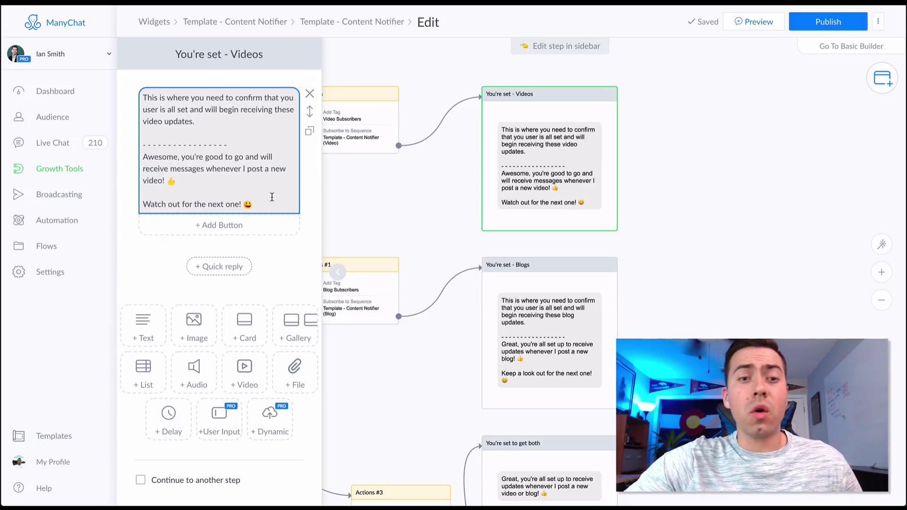
{"action": "left_click", "coordinate": [238, 180]}
{"action": "key", "text": "ctrl+a"}
{"action": "left_click", "coordinate": [237, 180]}
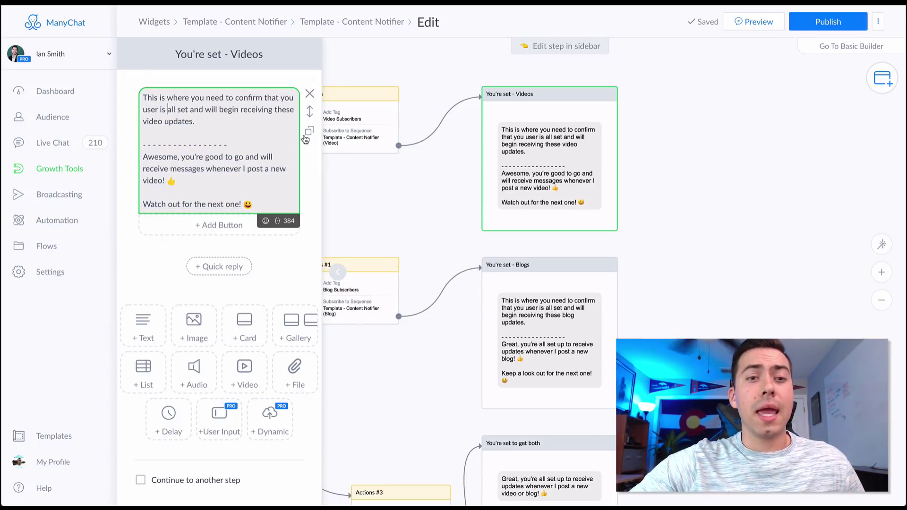
{"action": "left_click", "coordinate": [394, 217]}
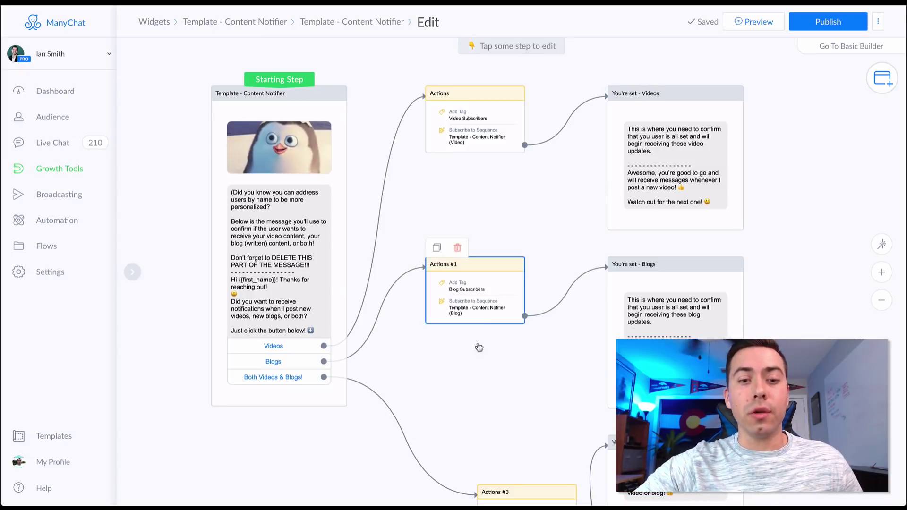
Review the Blogs reply's actions and open the You're set - Blogs message
{"action": "scroll", "coordinate": [454, 363], "scroll_direction": "down", "scroll_amount": 1}
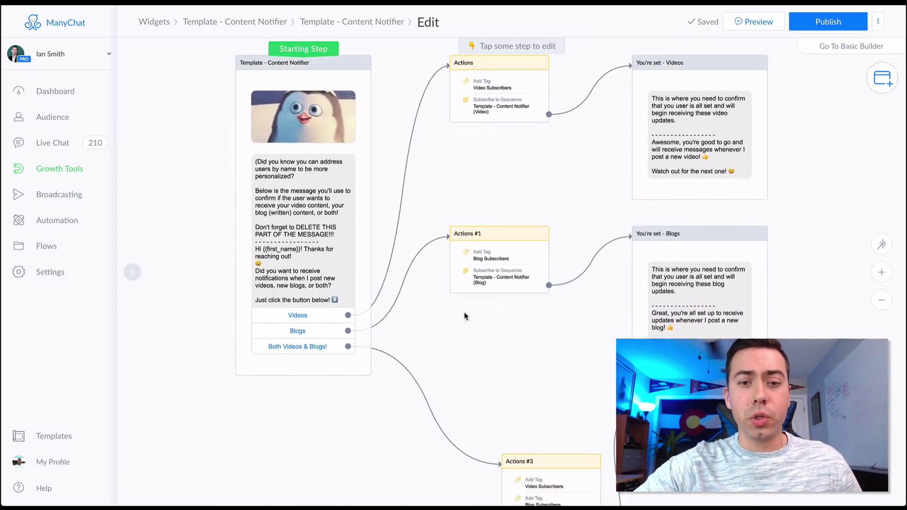
{"action": "left_click", "coordinate": [303, 337]}
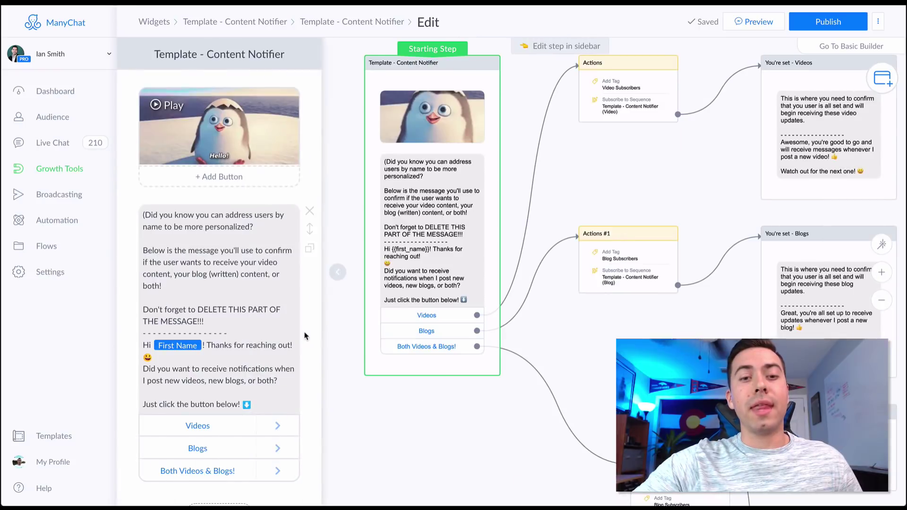
{"action": "left_click", "coordinate": [220, 451]}
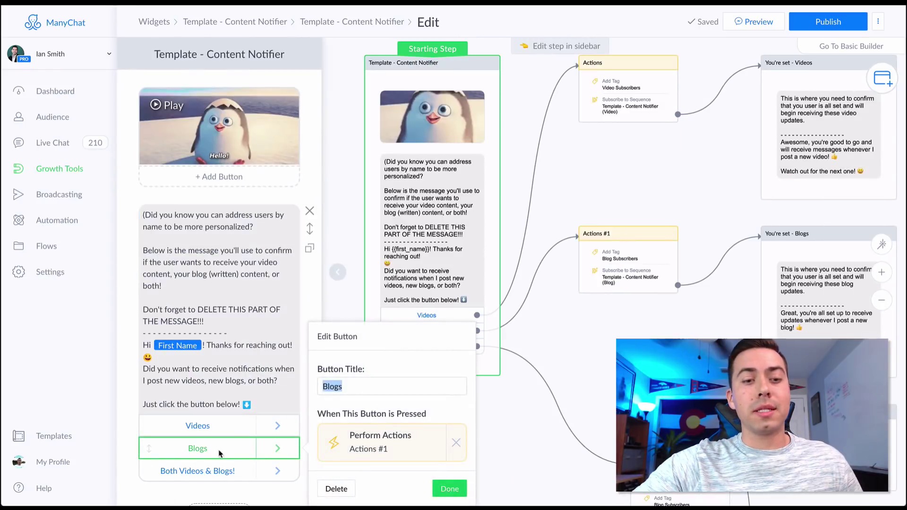
{"action": "left_click", "coordinate": [388, 446]}
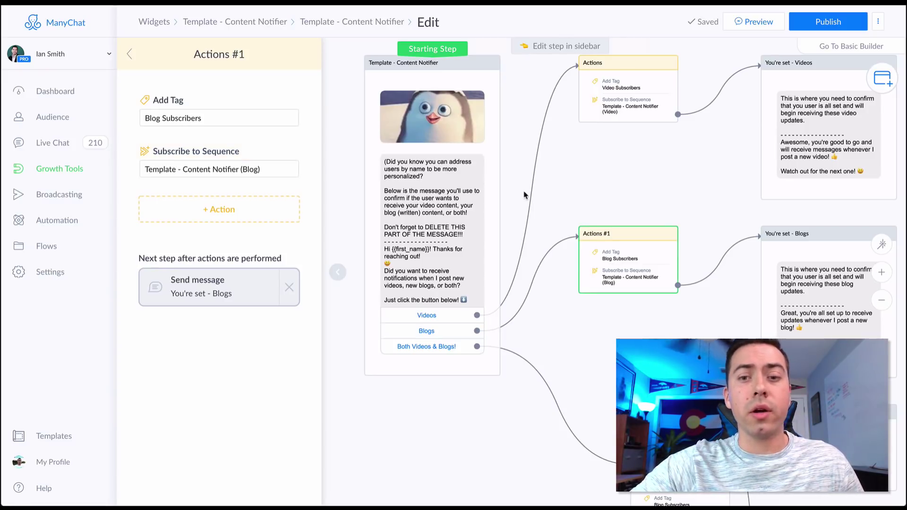
{"action": "left_click_drag", "start_coordinate": [666, 199], "coordinate": [536, 140]}
{"action": "left_click", "coordinate": [697, 220]}
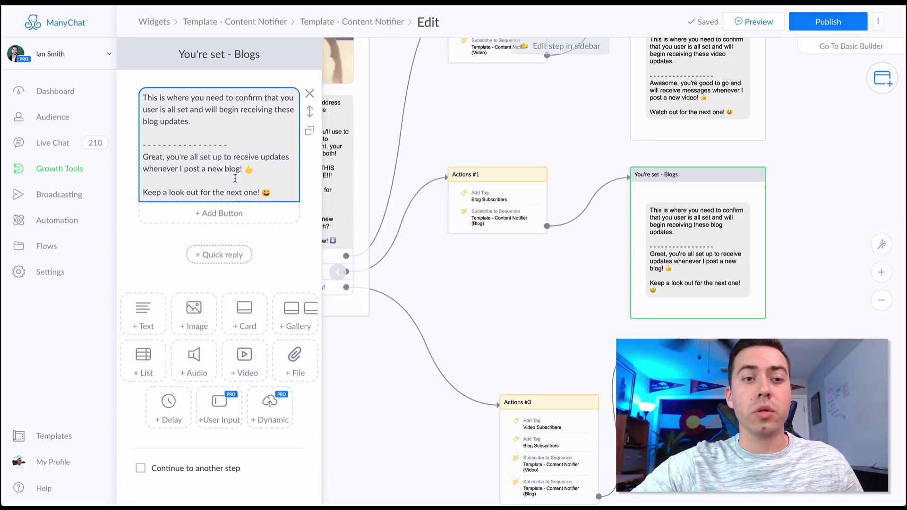
Reopen the opening message and show the Both Videos & Blogs! reply settings
{"action": "left_click_drag", "start_coordinate": [474, 293], "coordinate": [569, 236]}
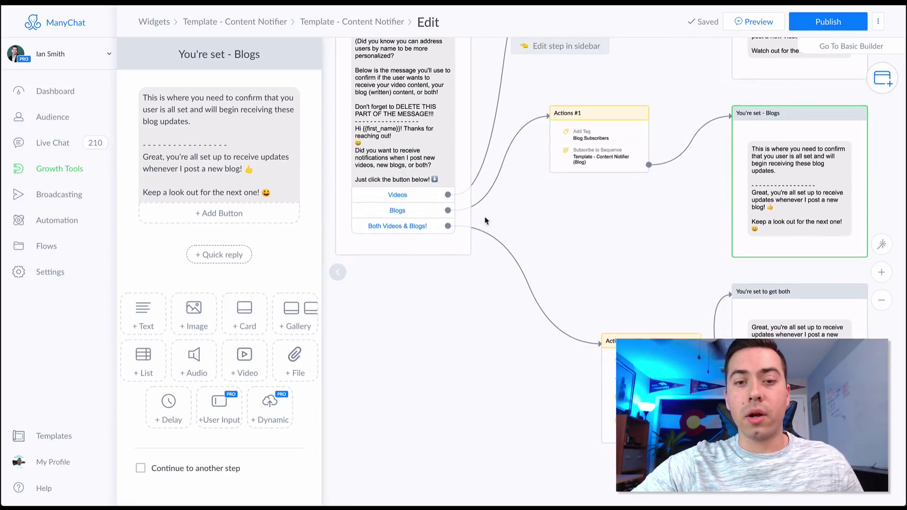
{"action": "left_click", "coordinate": [413, 243]}
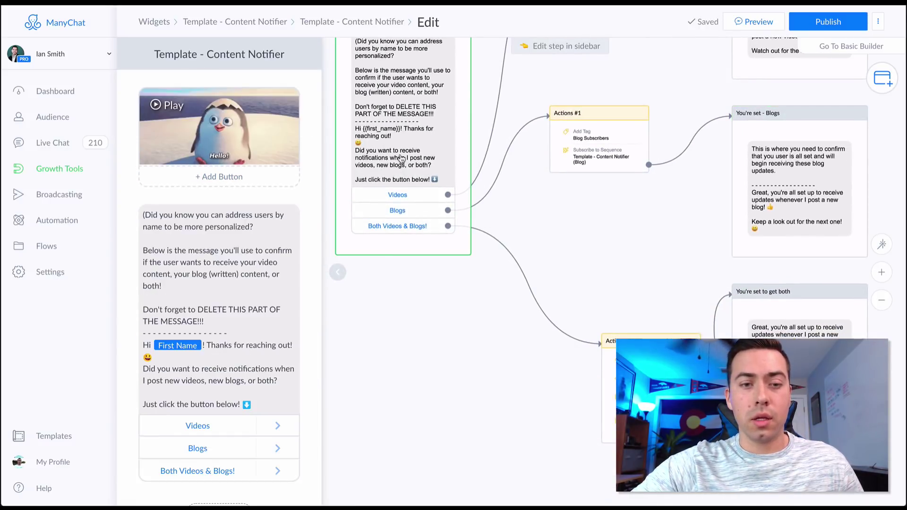
{"action": "left_click", "coordinate": [409, 233]}
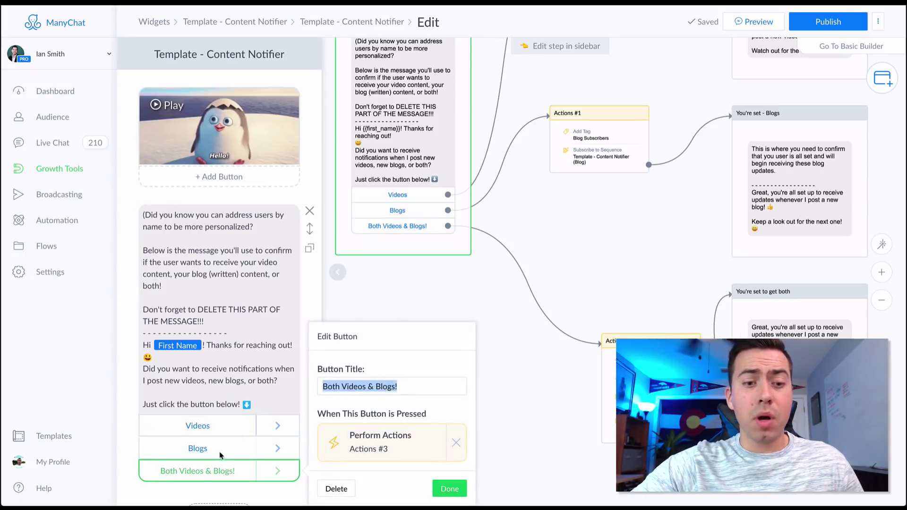
Review the Actions #3 tags and sequences triggered by the Both Videos & Blogs! reply
{"action": "left_click", "coordinate": [380, 448]}
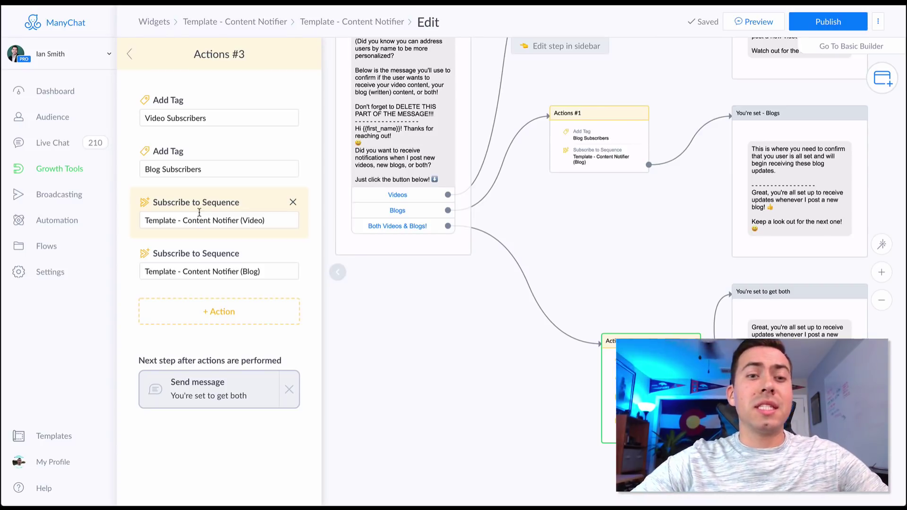
{"action": "left_click_drag", "start_coordinate": [425, 333], "coordinate": [449, 383]}
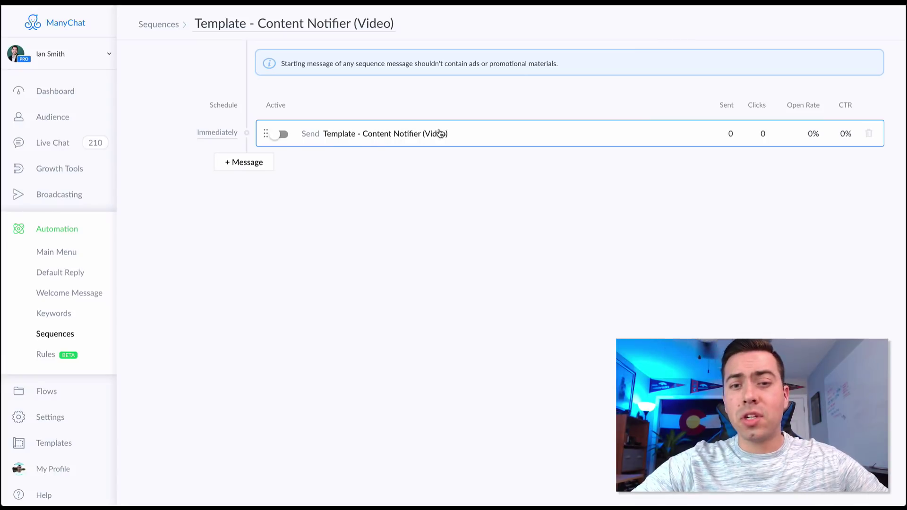
Toggle the Video sequence message's Active switch on and back off, then open its details
{"action": "left_click", "coordinate": [278, 136]}
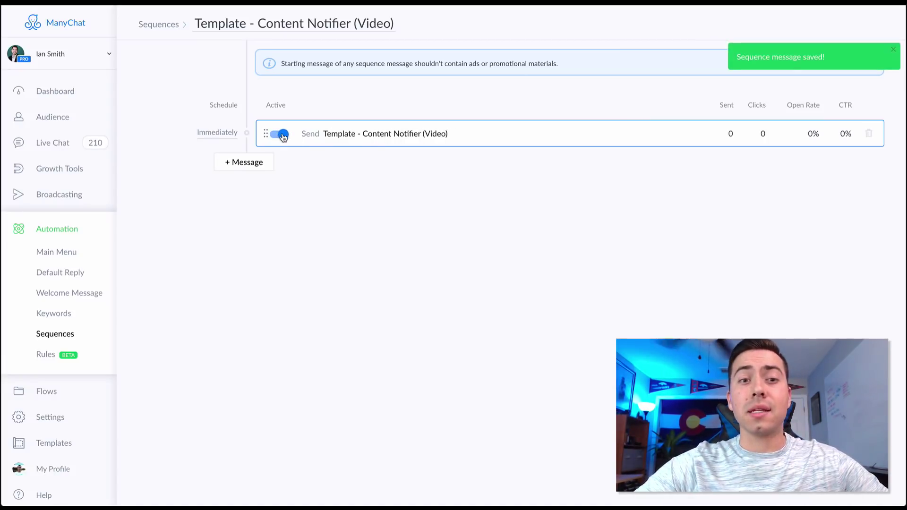
{"action": "left_click", "coordinate": [282, 136]}
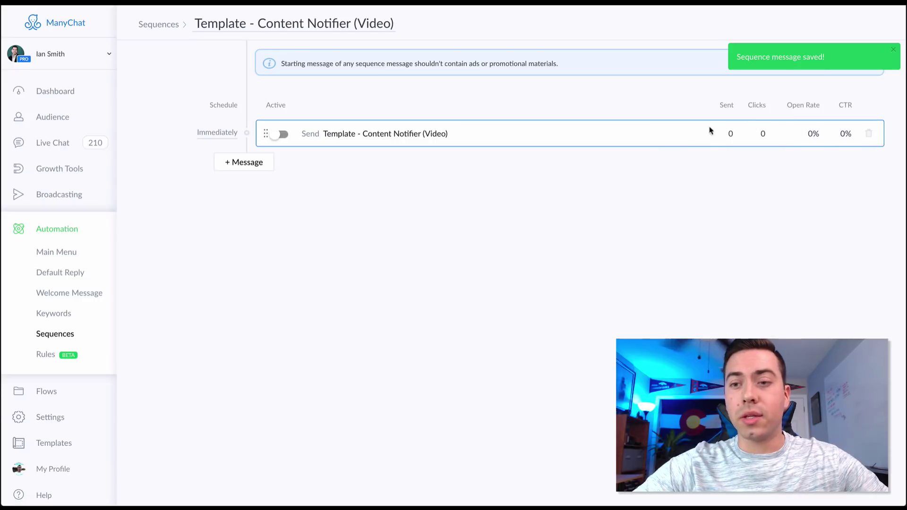
{"action": "left_click", "coordinate": [387, 135]}
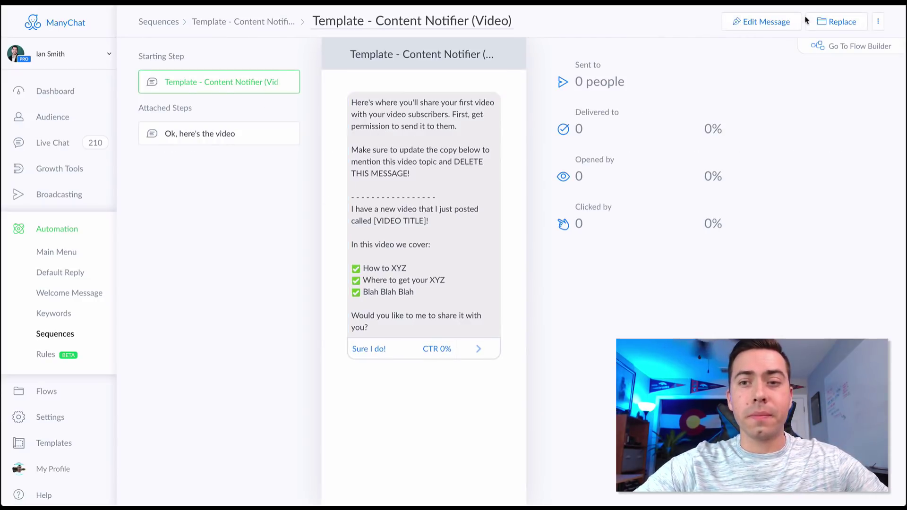
Edit the video sequence message, highlighting the instruction note and [VIDEO TITLE] line
{"action": "left_click", "coordinate": [767, 23]}
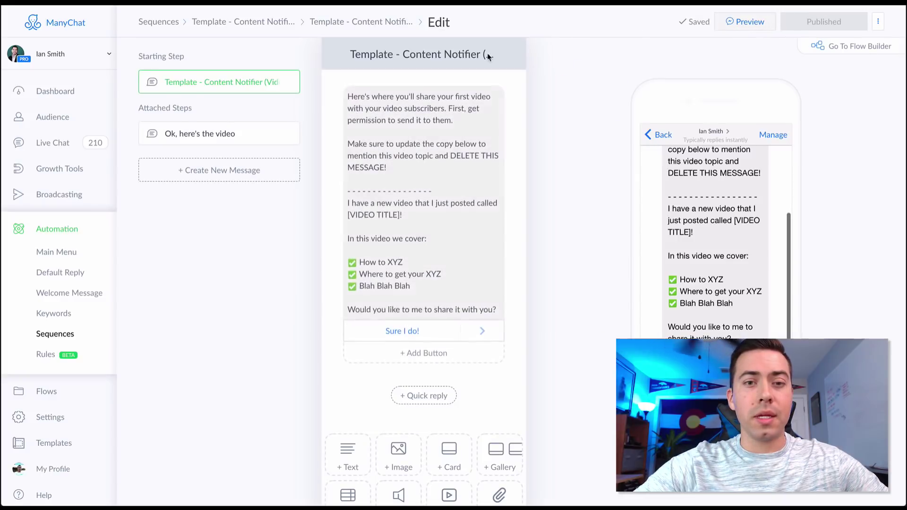
{"action": "left_click_drag", "start_coordinate": [439, 193], "coordinate": [347, 97]}
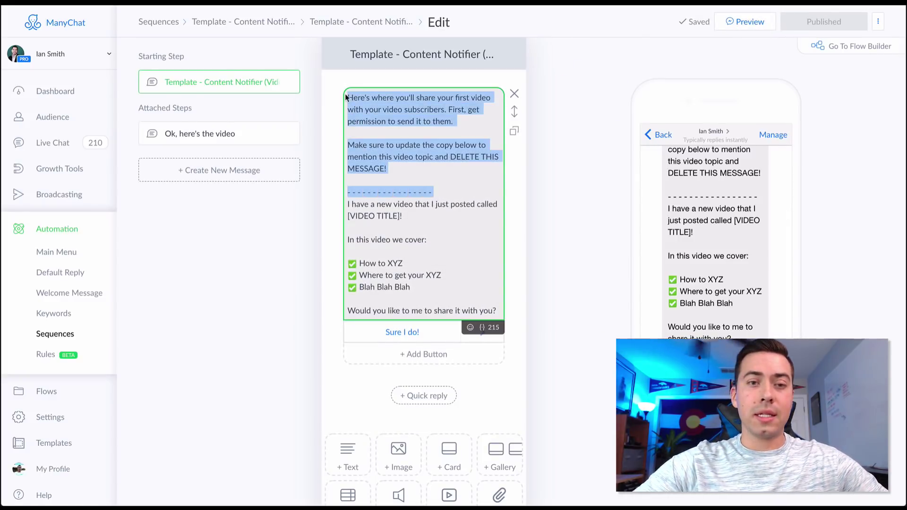
{"action": "left_click", "coordinate": [407, 158]}
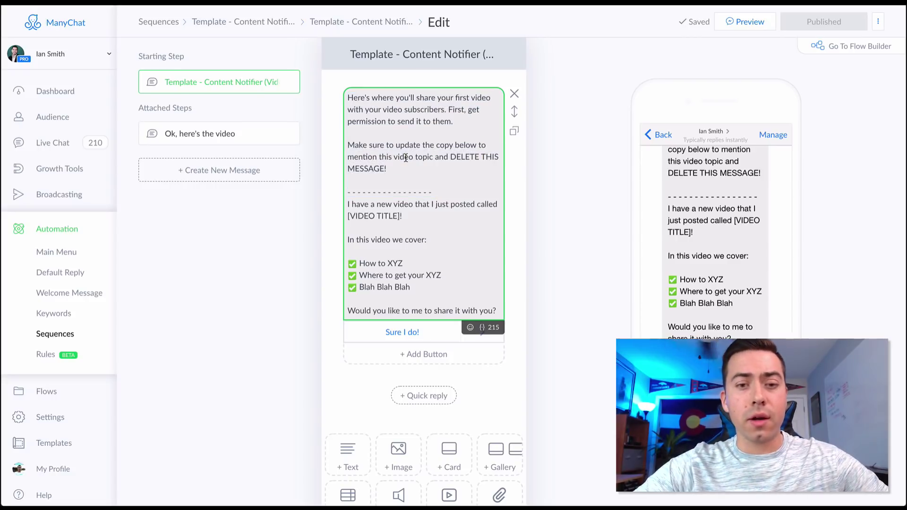
{"action": "scroll", "coordinate": [434, 186], "scroll_direction": "down", "scroll_amount": 2}
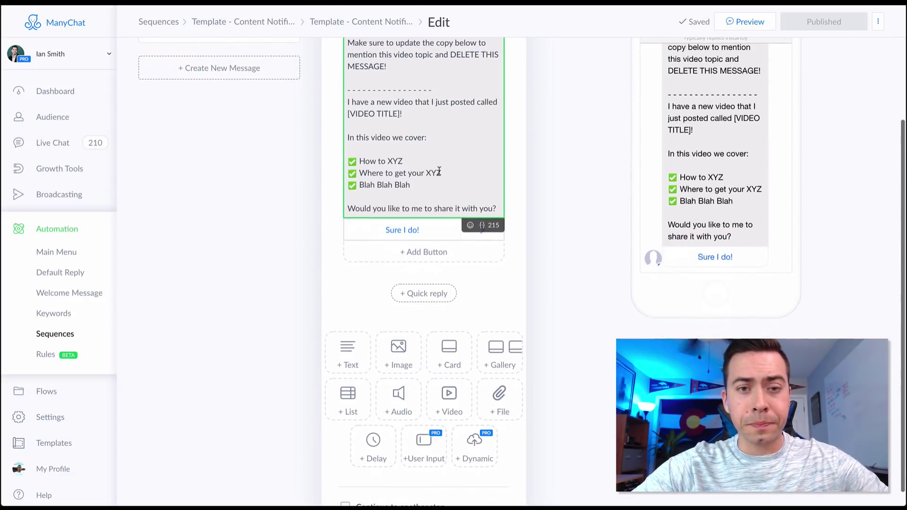
{"action": "left_click_drag", "start_coordinate": [348, 103], "coordinate": [419, 110]}
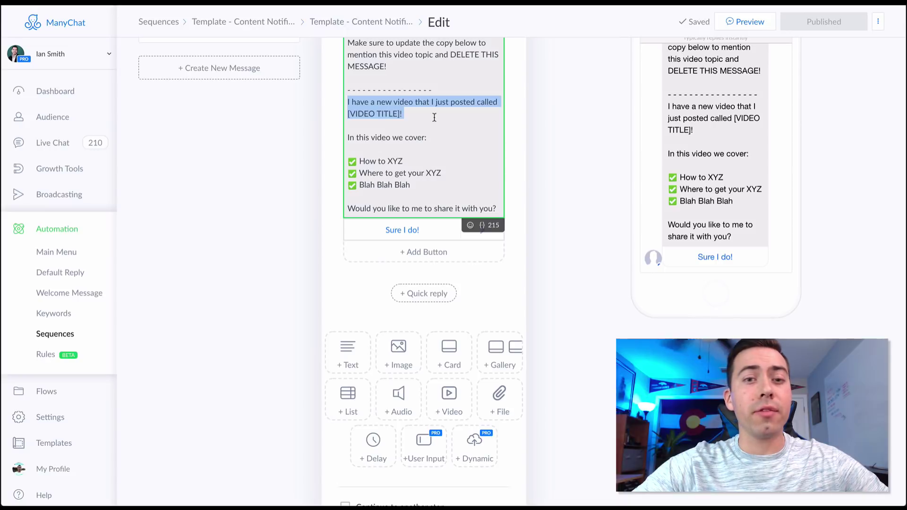
{"action": "left_click", "coordinate": [434, 117]}
Highlight the video topics list and closing question, then show the Sure I do! reply settings
{"action": "left_click_drag", "start_coordinate": [348, 137], "coordinate": [432, 189]}
{"action": "left_click", "coordinate": [431, 188]}
{"action": "left_click_drag", "start_coordinate": [362, 163], "coordinate": [412, 186]}
{"action": "left_click", "coordinate": [415, 186]}
{"action": "scroll", "coordinate": [418, 184], "scroll_direction": "up", "scroll_amount": 1}
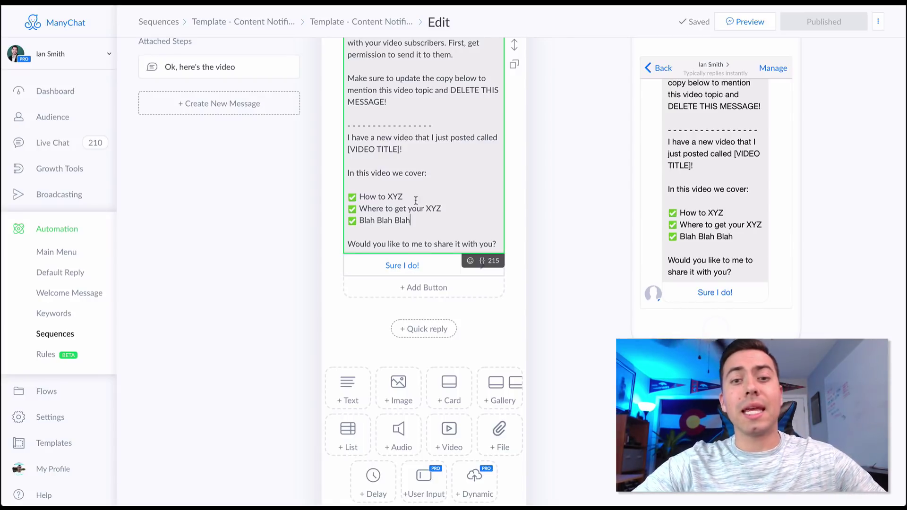
{"action": "left_click_drag", "start_coordinate": [361, 245], "coordinate": [454, 243]}
{"action": "left_click", "coordinate": [454, 243]}
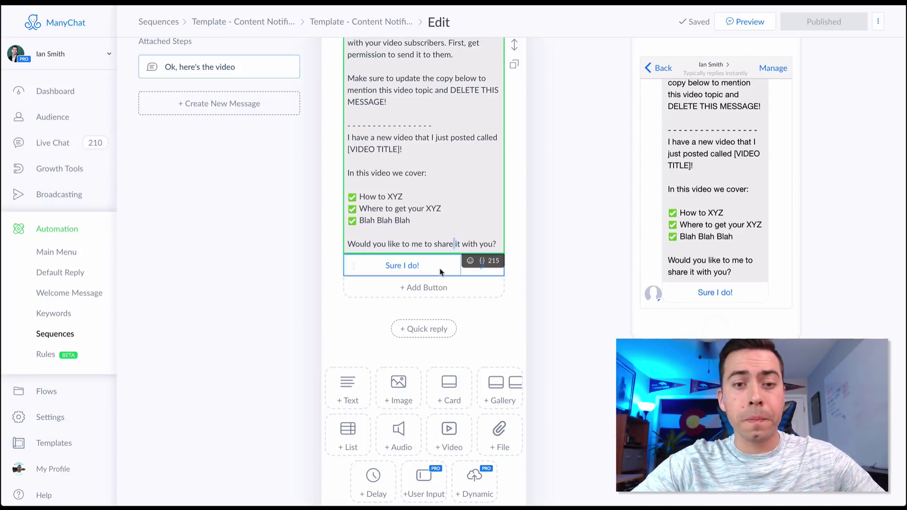
{"action": "left_click", "coordinate": [413, 266]}
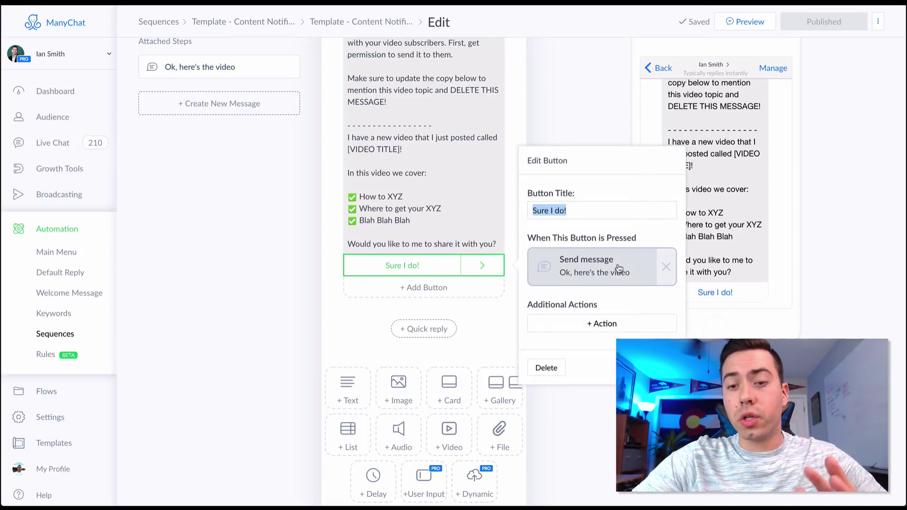
Check the Ok, here's the video follow-up text, then return to the Video sequence overview
{"action": "left_click", "coordinate": [592, 271]}
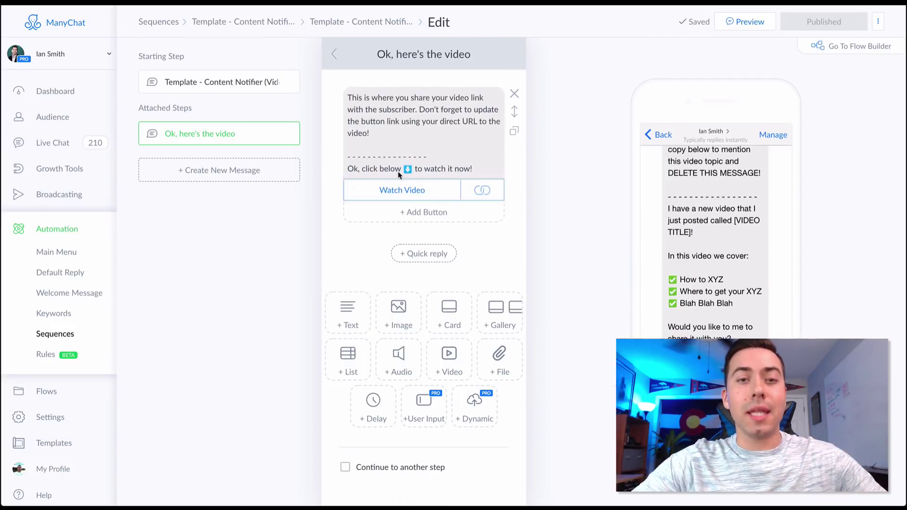
{"action": "left_click_drag", "start_coordinate": [352, 169], "coordinate": [482, 169]}
{"action": "left_click", "coordinate": [483, 168]}
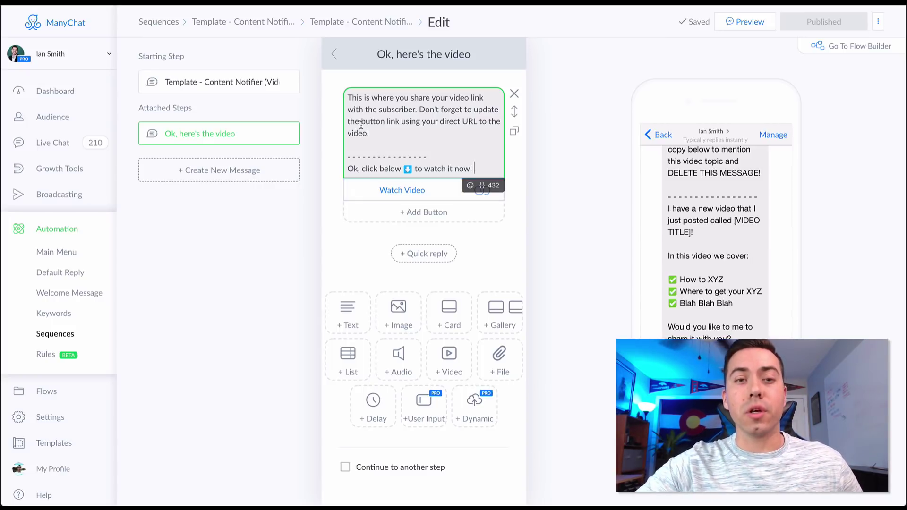
{"action": "left_click", "coordinate": [334, 54]}
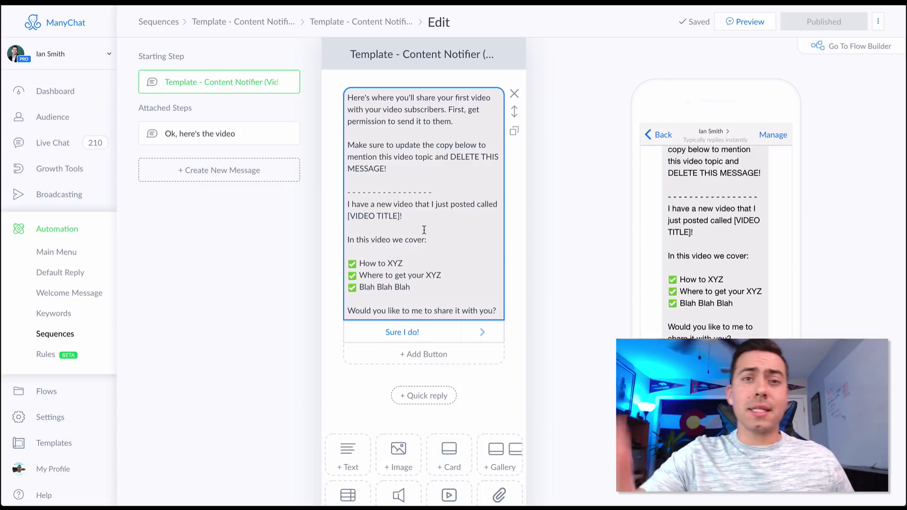
{"action": "left_click", "coordinate": [269, 23]}
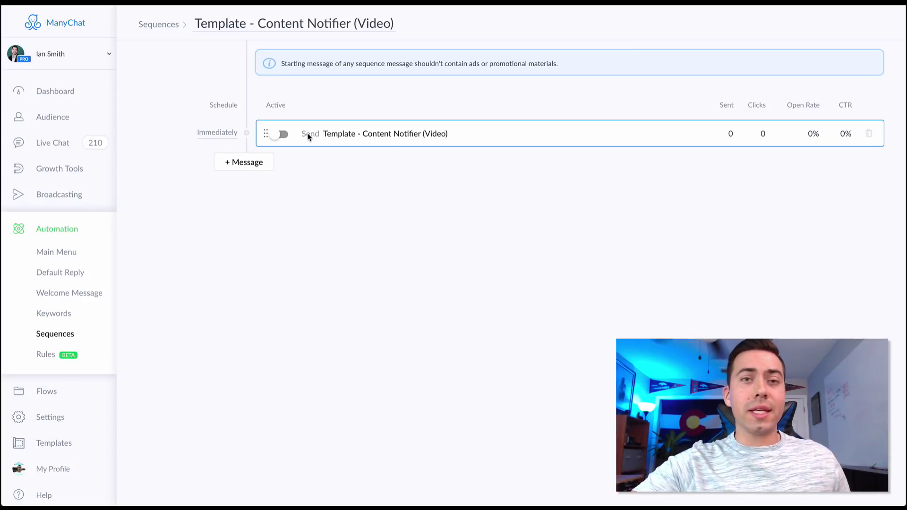
Toggle the Video sequence message's Active switch on and back off
{"action": "left_click", "coordinate": [280, 135]}
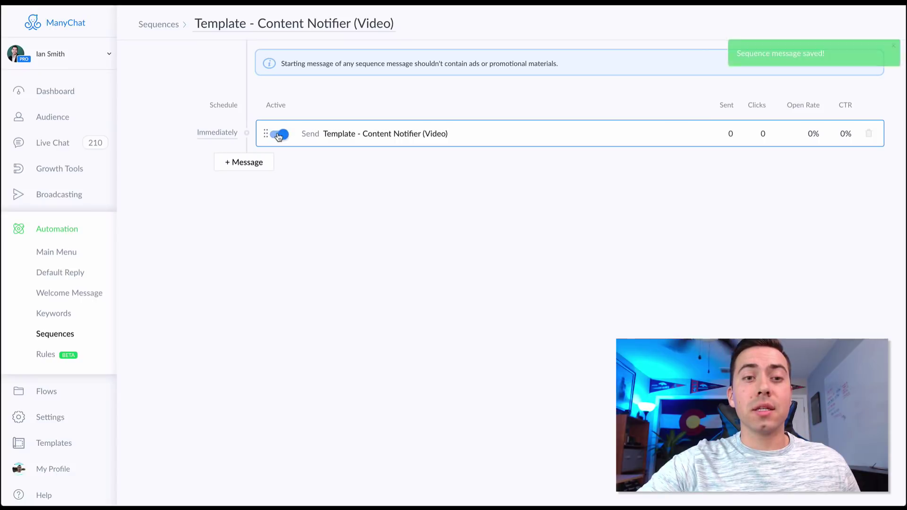
{"action": "left_click", "coordinate": [280, 134]}
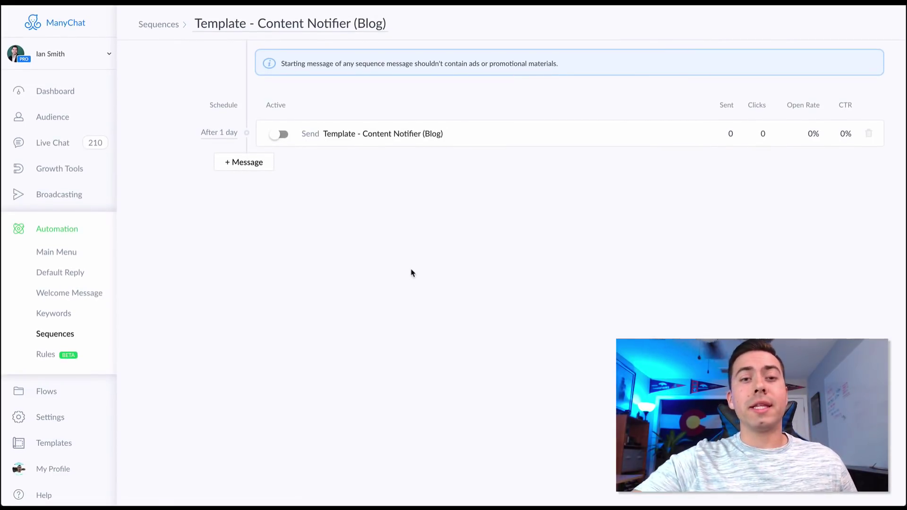
Open the blog sequence message and highlight its instructions, [BLOG TITLE] line and topics list
{"action": "left_click", "coordinate": [384, 135]}
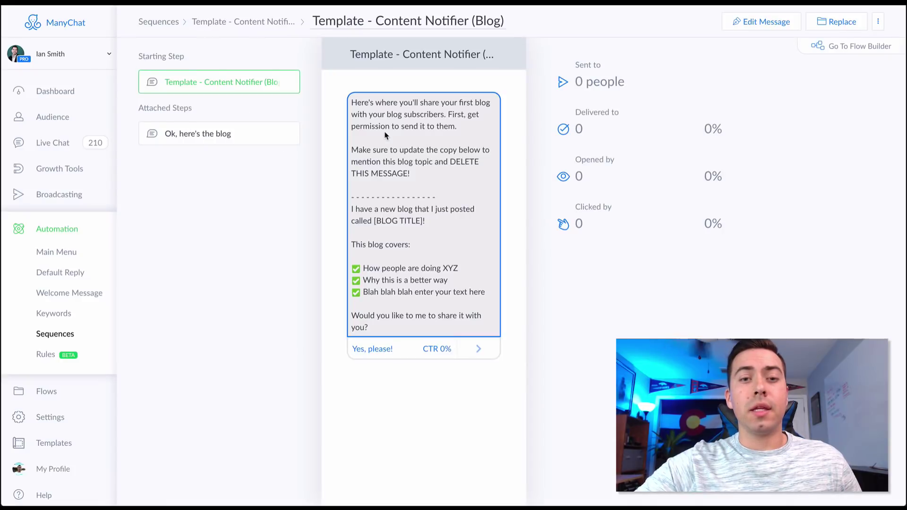
{"action": "left_click_drag", "start_coordinate": [364, 103], "coordinate": [430, 188]}
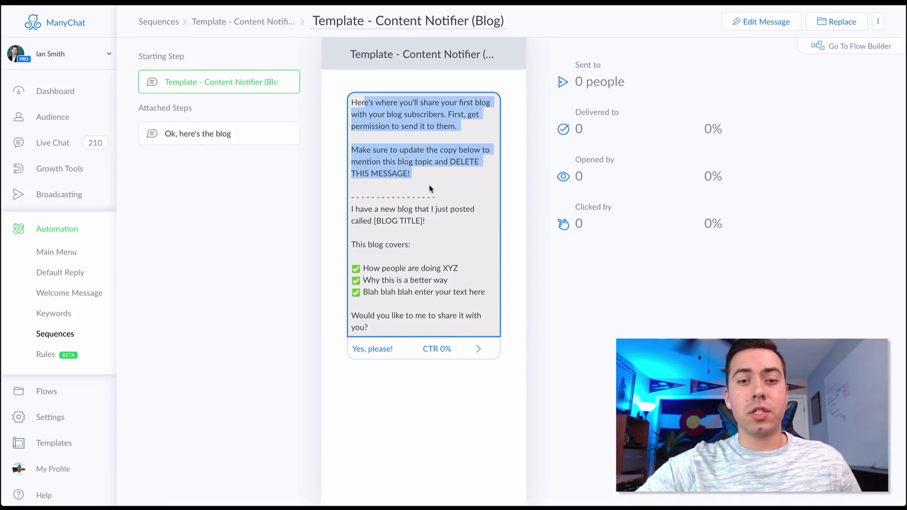
{"action": "left_click", "coordinate": [431, 192]}
{"action": "left_click_drag", "start_coordinate": [374, 209], "coordinate": [464, 223]}
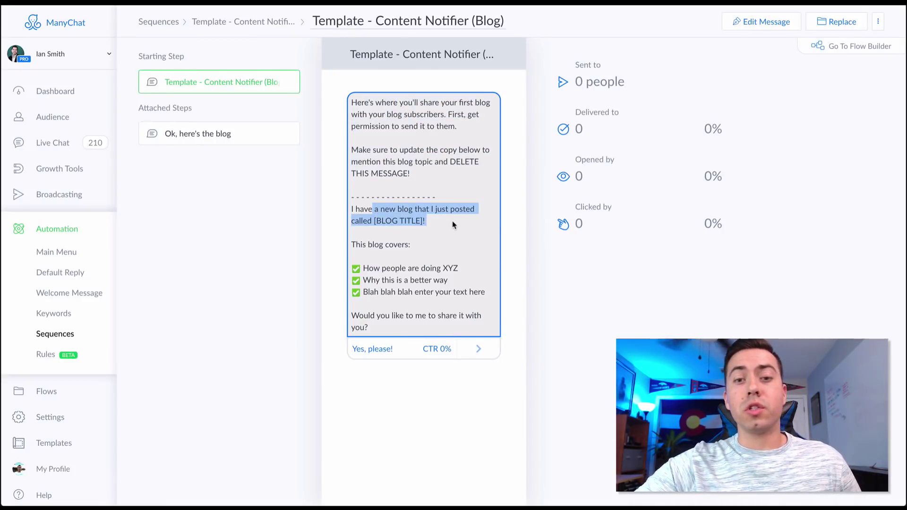
{"action": "left_click", "coordinate": [452, 221]}
{"action": "left_click_drag", "start_coordinate": [372, 244], "coordinate": [467, 291]}
{"action": "left_click", "coordinate": [447, 299]}
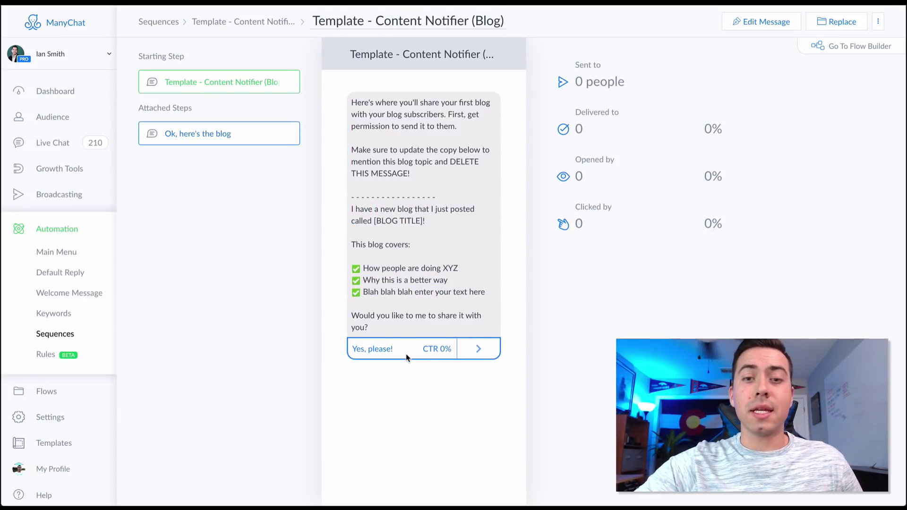
Edit the blog message and follow the Yes, please! reply to the Ok, here's the blog step
{"action": "left_click", "coordinate": [772, 21]}
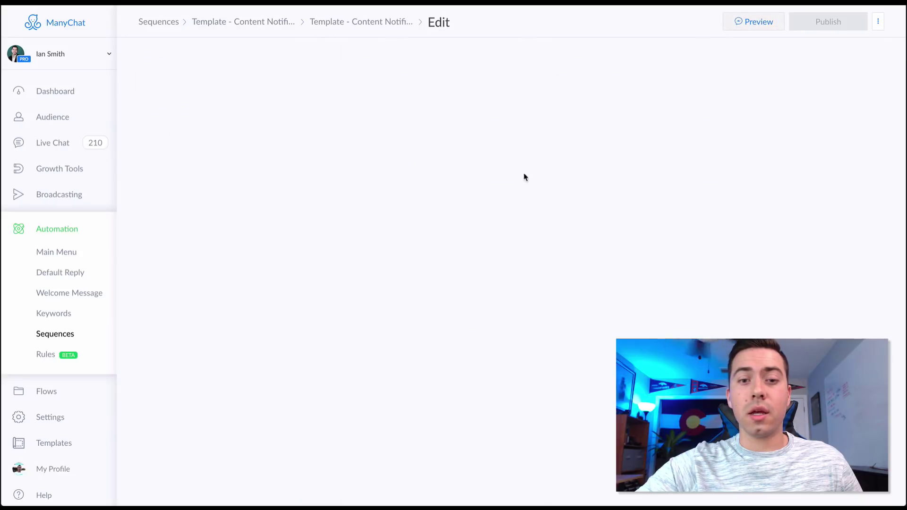
{"action": "left_click", "coordinate": [406, 333]}
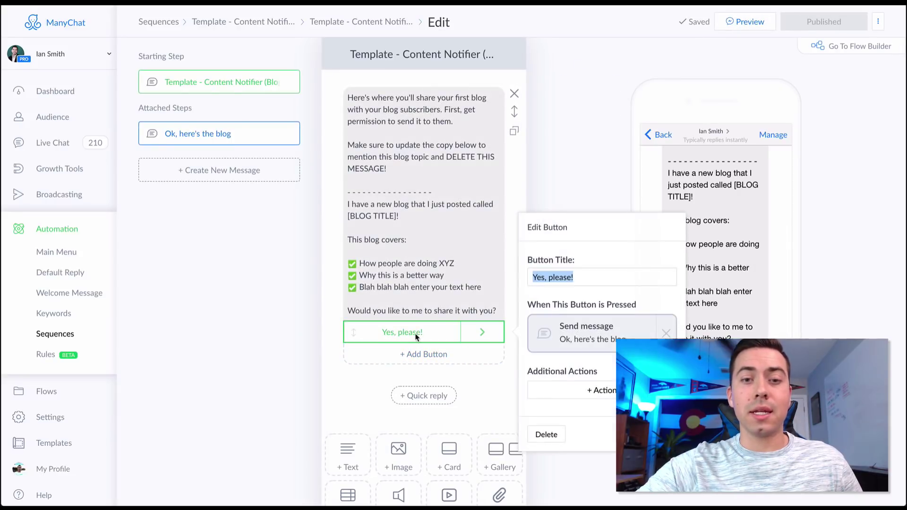
{"action": "left_click", "coordinate": [590, 340]}
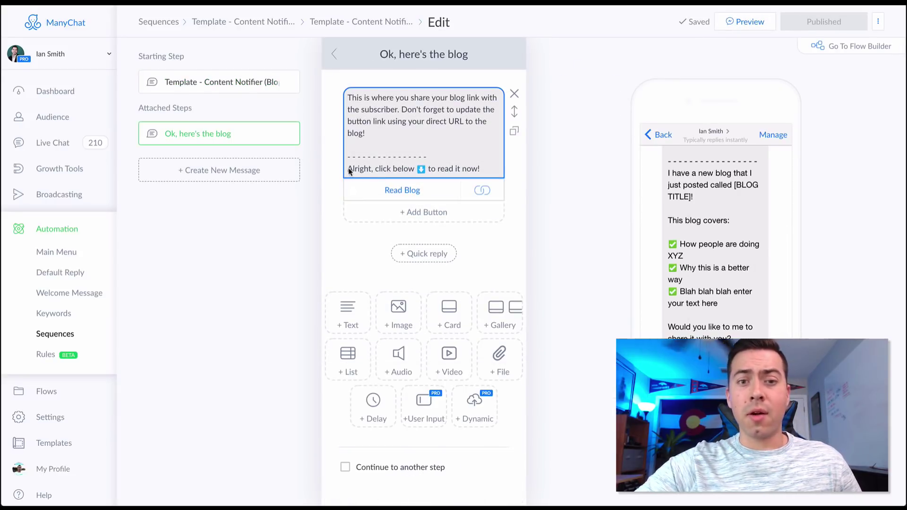
{"action": "left_click", "coordinate": [582, 163]}
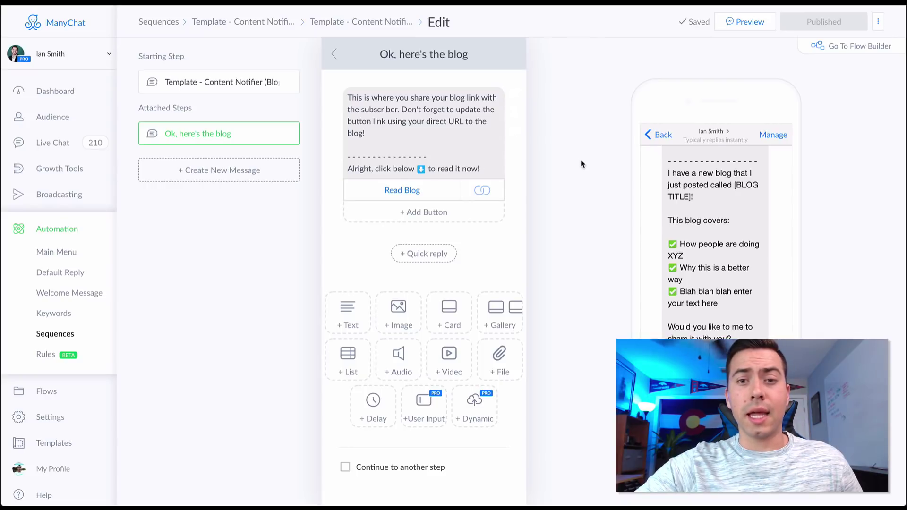